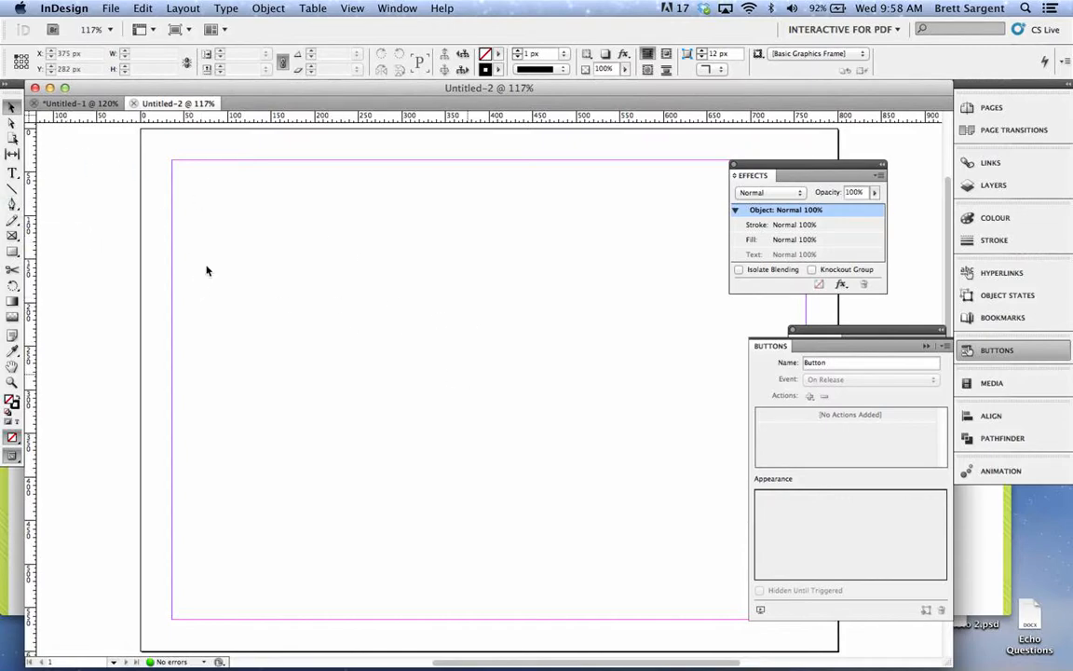
- Draw a closed three-cornered shape with curved sides, about 235 by 165 px, in the page's lower-middle area using the Pen tool
{"action": "left_click", "coordinate": [13, 204]}
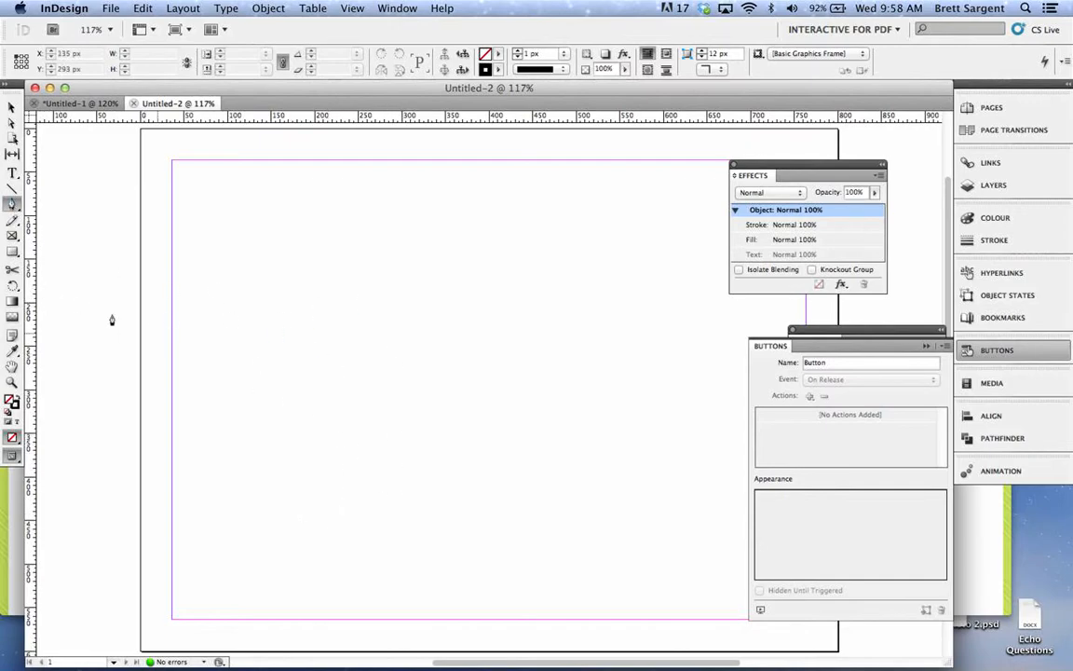
{"action": "left_click", "coordinate": [290, 487]}
{"action": "left_click_drag", "start_coordinate": [339, 345], "coordinate": [330, 305]}
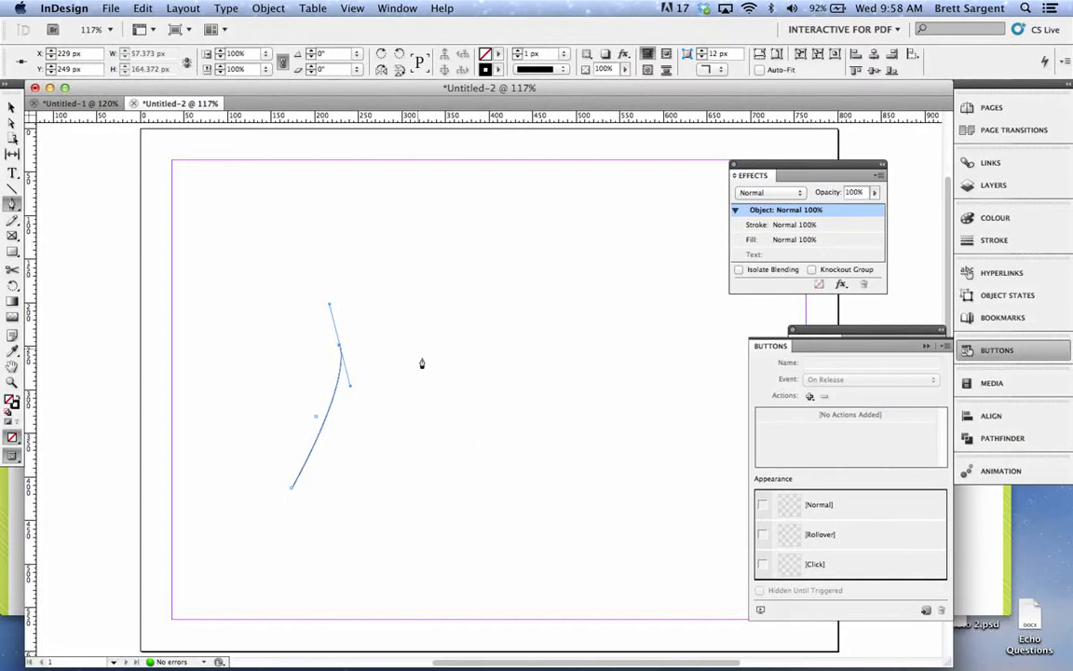
{"action": "left_click", "coordinate": [491, 472]}
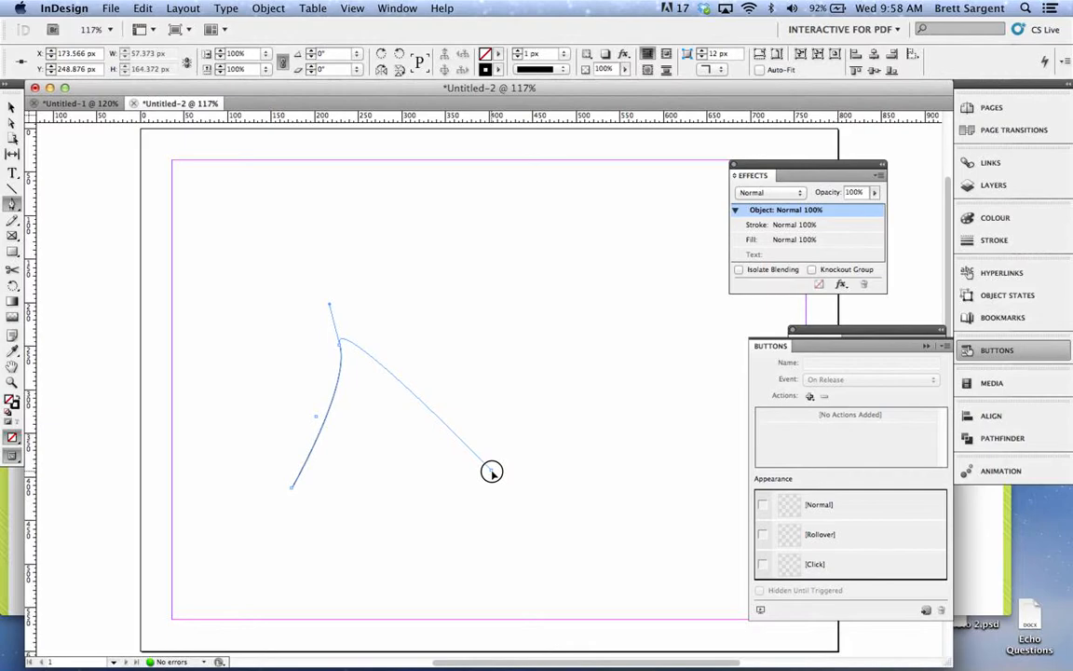
{"action": "key", "text": "super+z"}
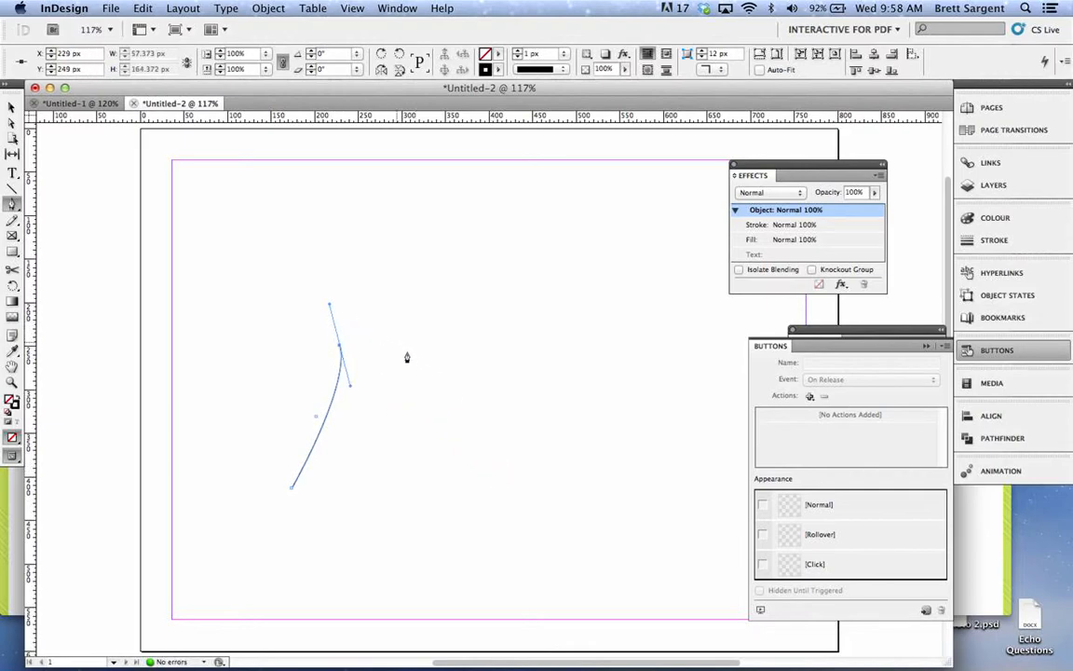
{"action": "left_click", "coordinate": [340, 349]}
{"action": "left_click_drag", "start_coordinate": [495, 439], "coordinate": [533, 485]}
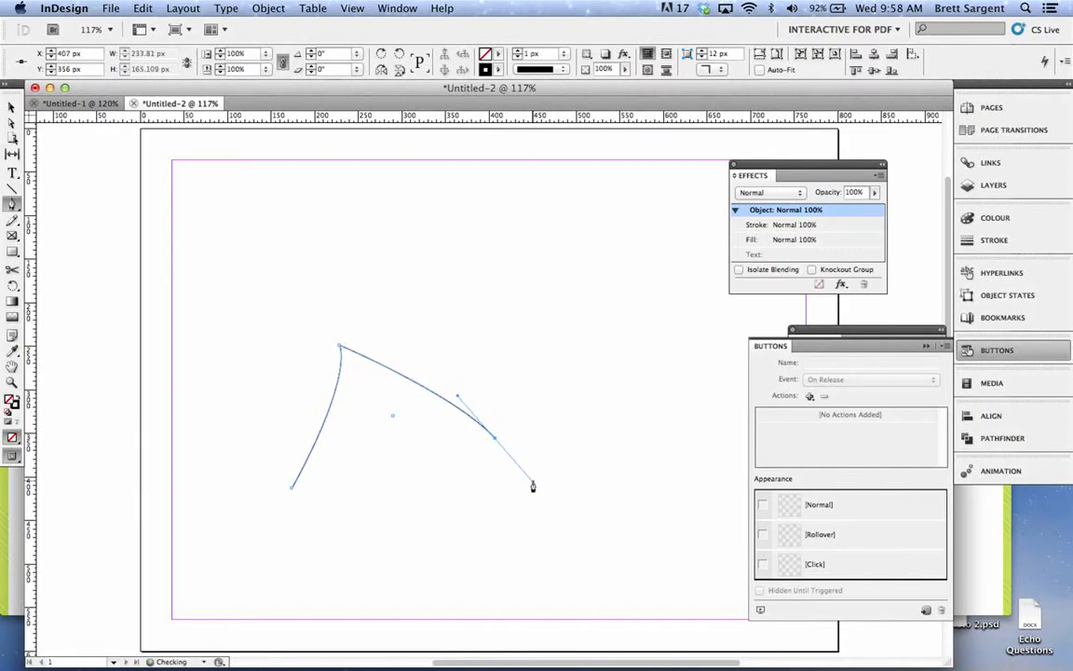
{"action": "left_click", "coordinate": [495, 439]}
{"action": "left_click_drag", "start_coordinate": [292, 492], "coordinate": [438, 474]}
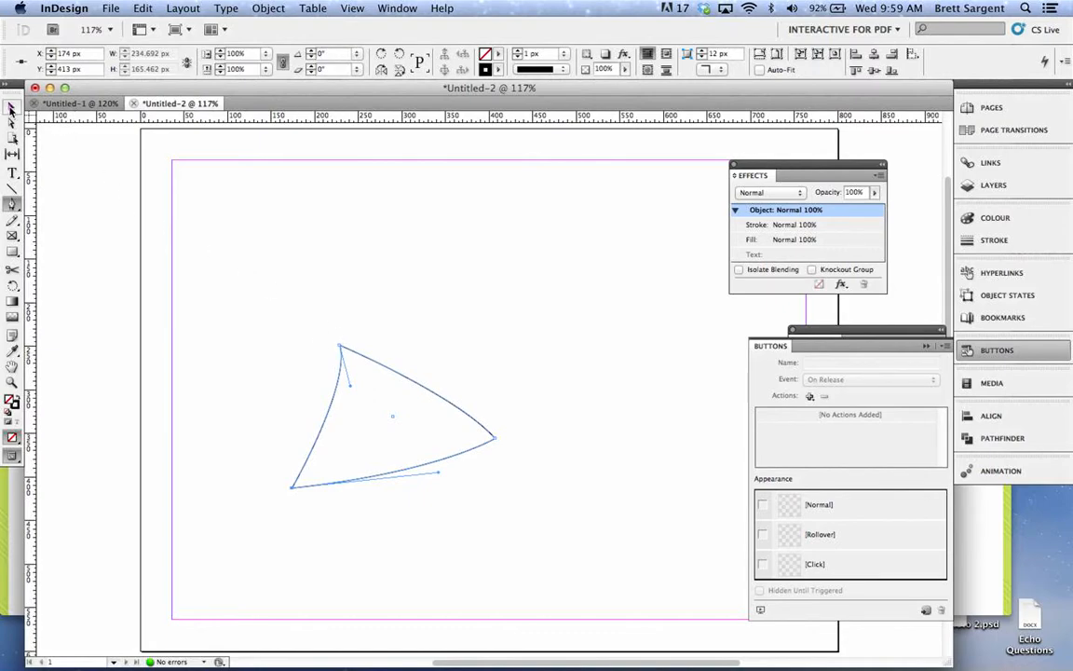
- Move the curved triangle to about X 210 px, Y 244 px on the page
{"action": "left_click", "coordinate": [11, 108]}
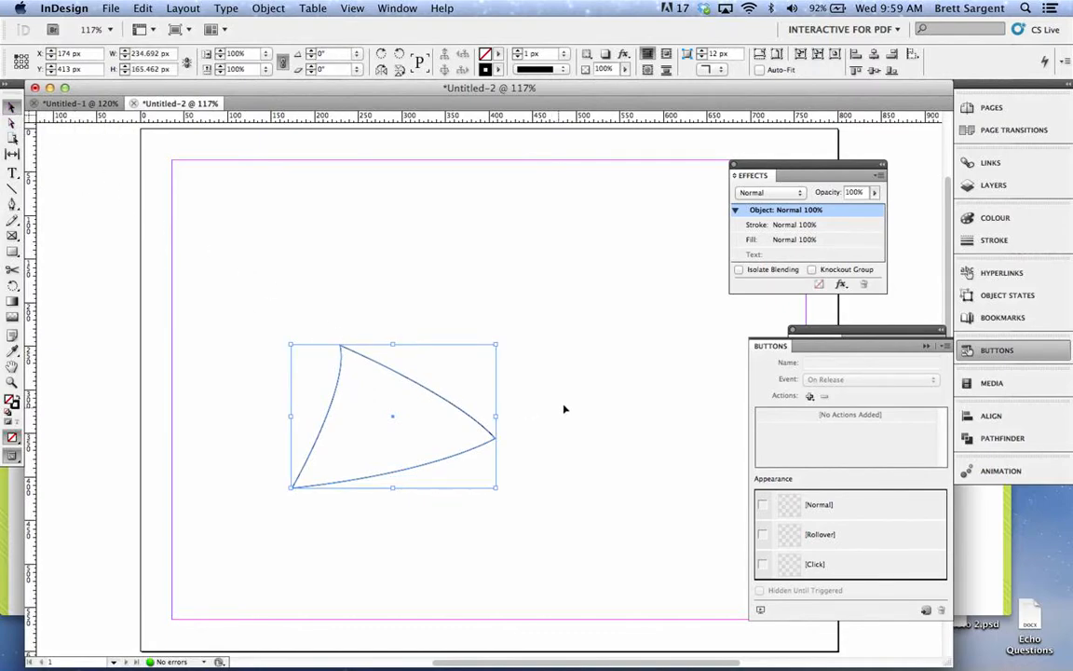
{"action": "left_click_drag", "start_coordinate": [431, 393], "coordinate": [545, 319]}
{"action": "left_click", "coordinate": [343, 438]}
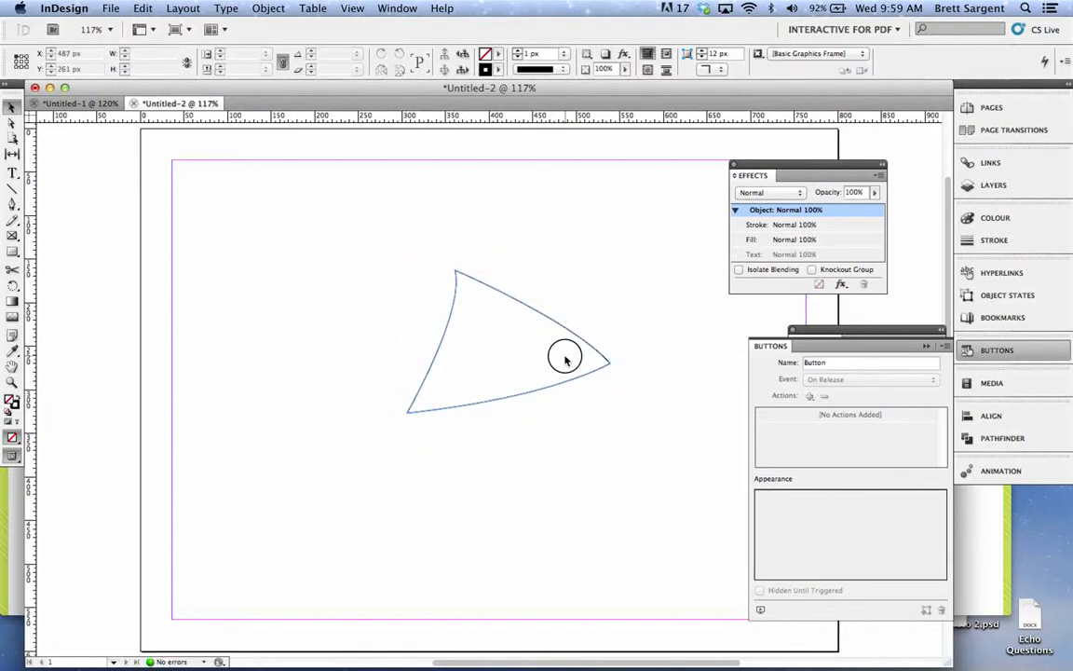
{"action": "left_click_drag", "start_coordinate": [580, 344], "coordinate": [488, 429]}
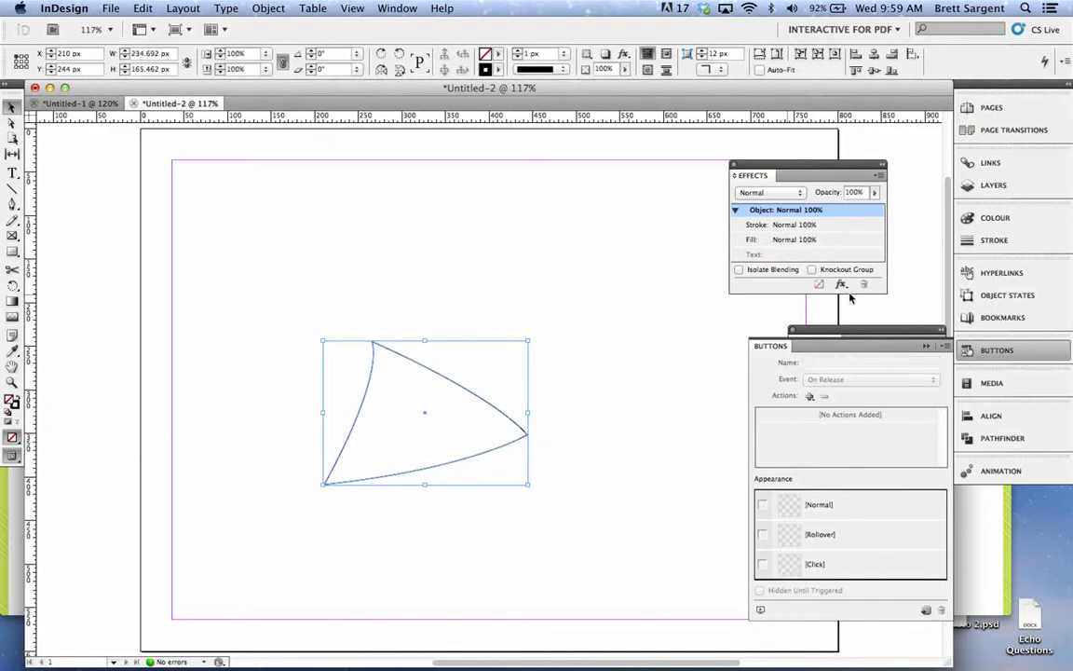
- Fill the curved triangle with a linear gradient and select the gradient's black end stop for recolouring
{"action": "left_click", "coordinate": [925, 346]}
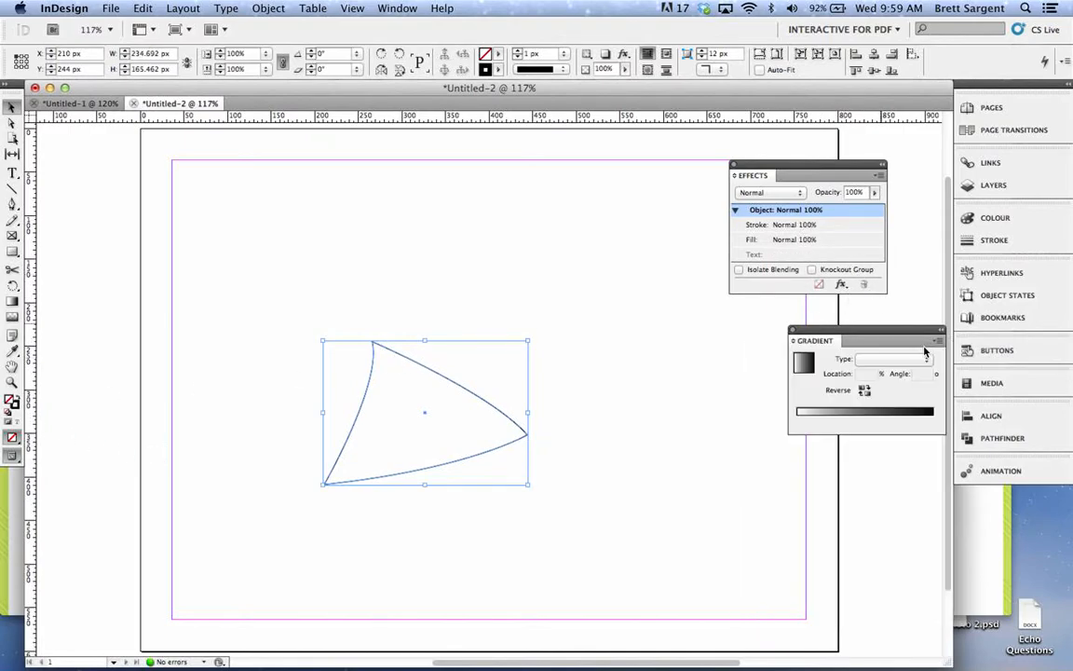
{"action": "left_click", "coordinate": [811, 370]}
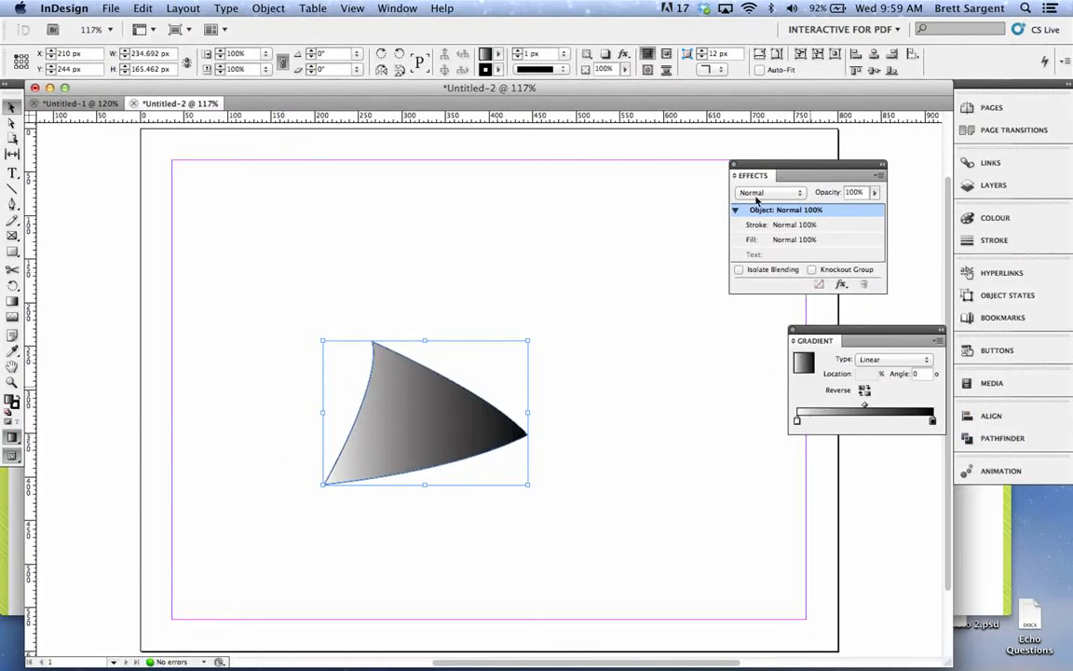
{"action": "left_click", "coordinate": [967, 218]}
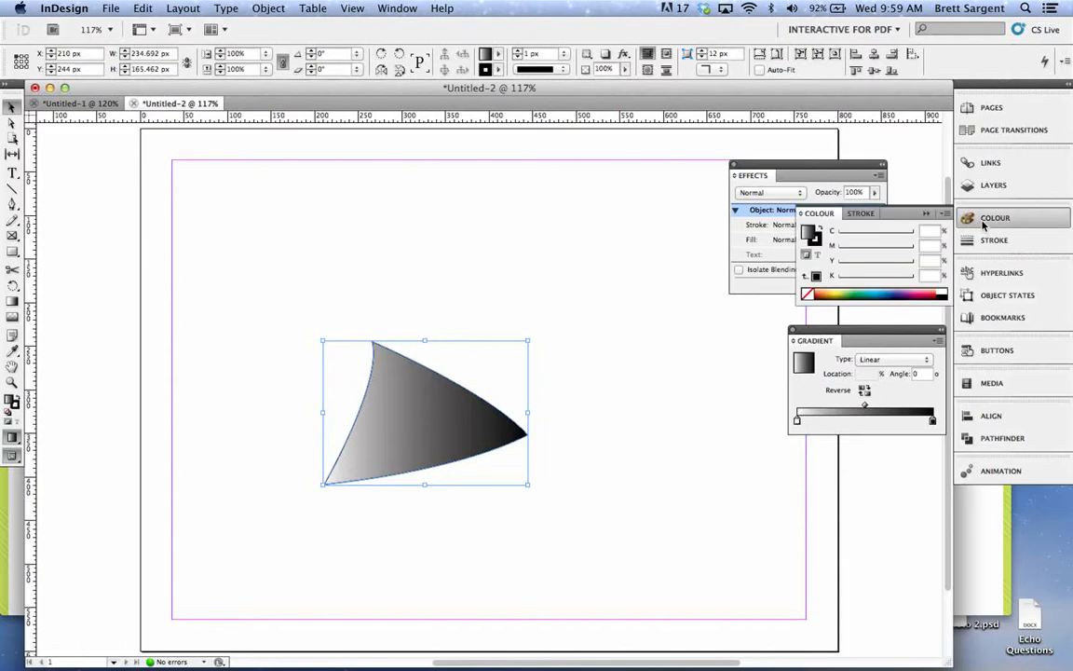
{"action": "left_click", "coordinate": [934, 419]}
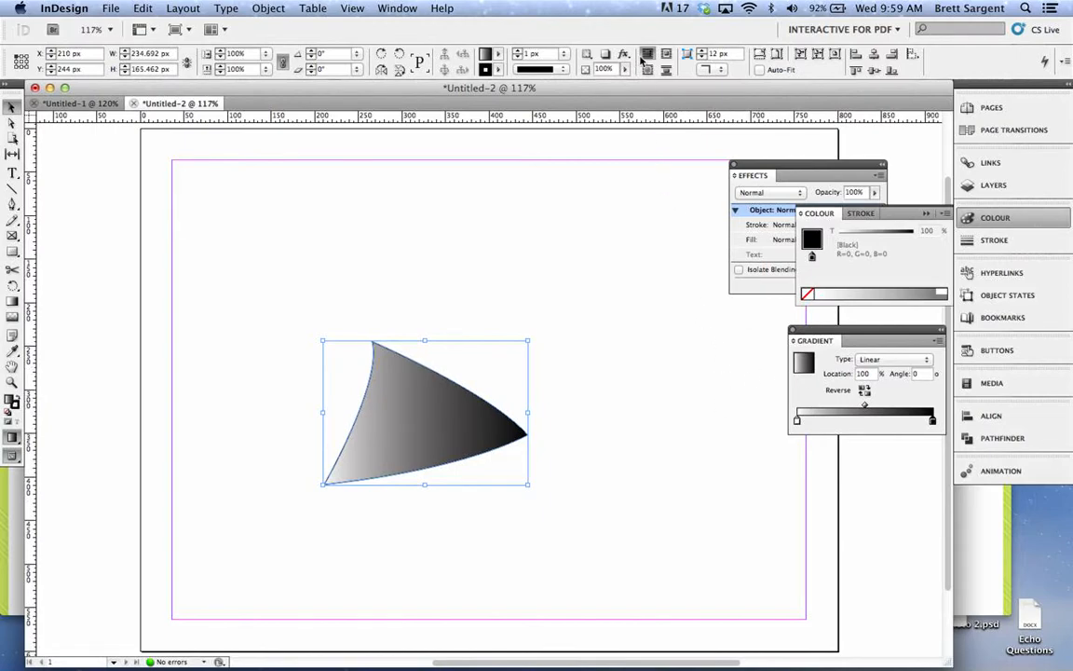
- Recolour the gradient's black end stop with the RGB Green swatch
{"action": "left_click", "coordinate": [429, 8]}
{"action": "mouse_move", "coordinate": [391, 8]}
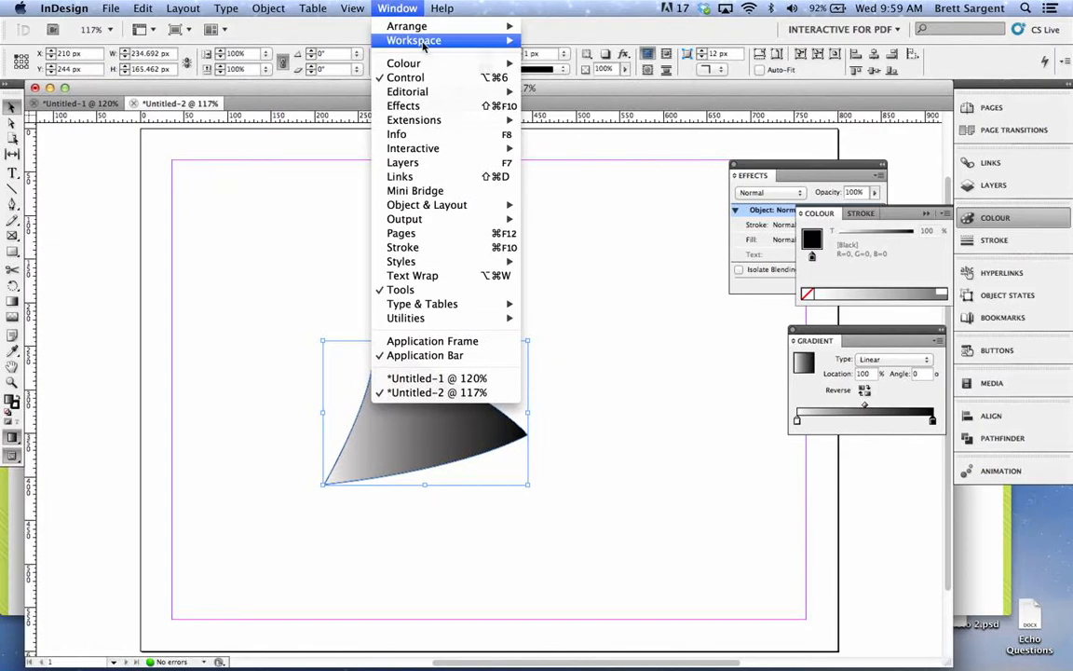
{"action": "mouse_move", "coordinate": [503, 63]}
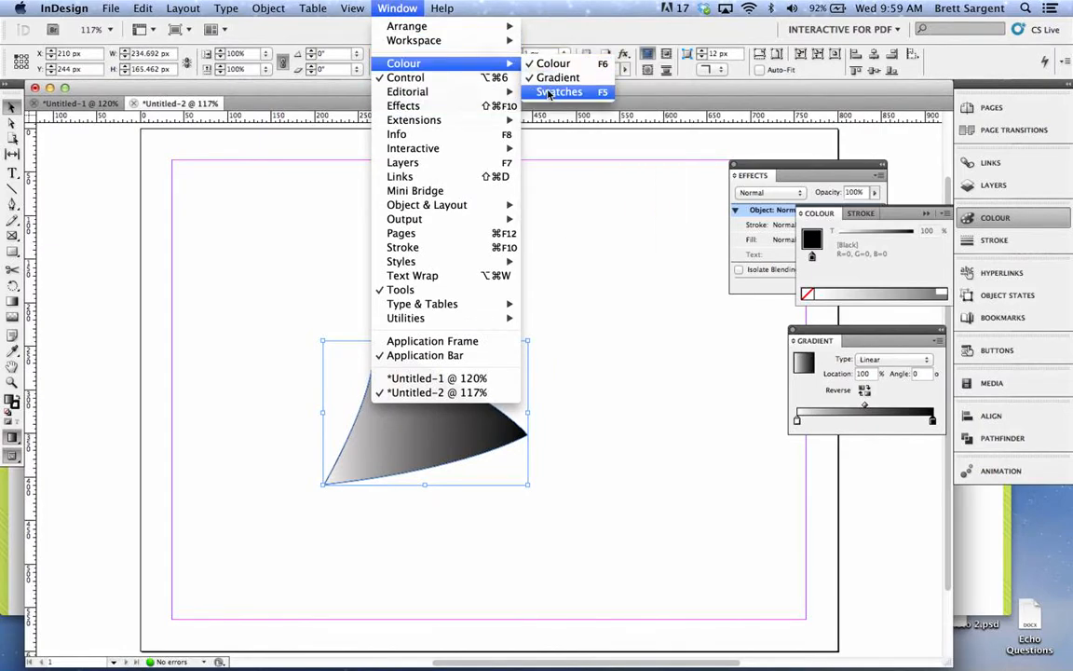
{"action": "left_click", "coordinate": [558, 92]}
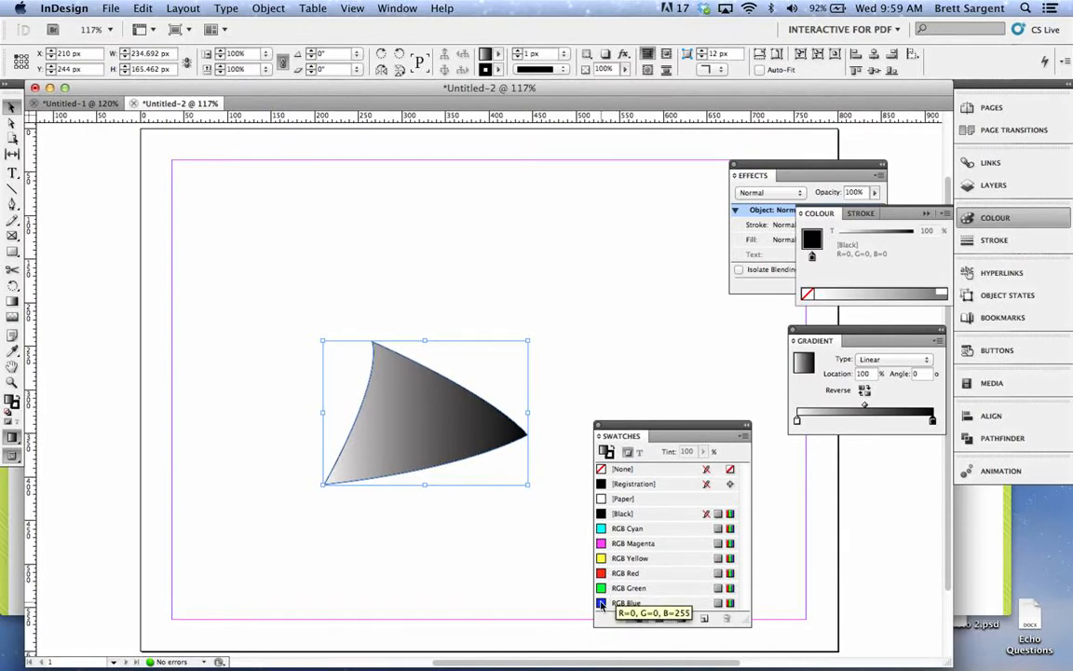
{"action": "left_click_drag", "start_coordinate": [603, 588], "coordinate": [935, 422]}
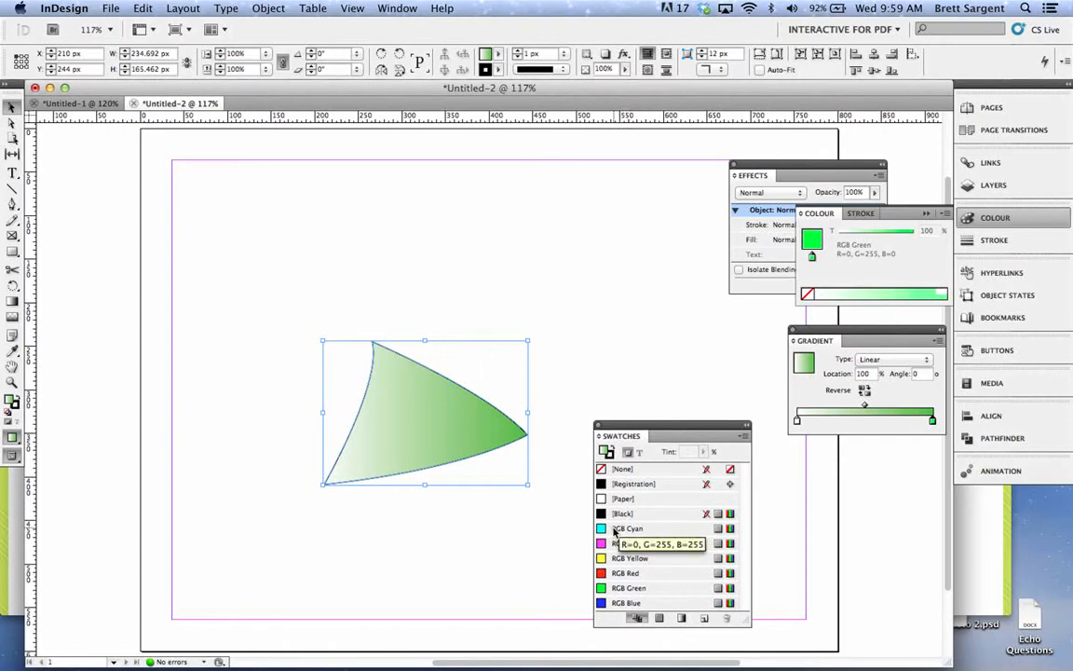
{"action": "left_click_drag", "start_coordinate": [598, 574], "coordinate": [796, 422]}
{"action": "left_click", "coordinate": [867, 410]}
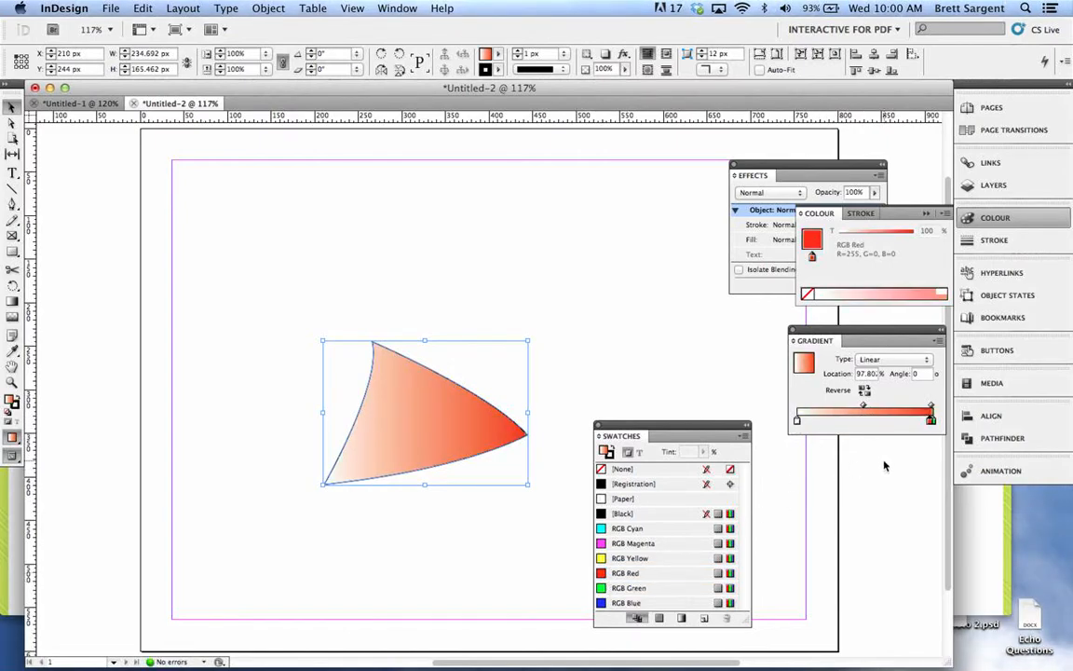
{"action": "key", "text": "super+z"}
- Recolour the gradient's white start stop with the RGB Red swatch and shift the blend midpoint to about 28%
{"action": "left_click_drag", "start_coordinate": [626, 573], "coordinate": [800, 420]}
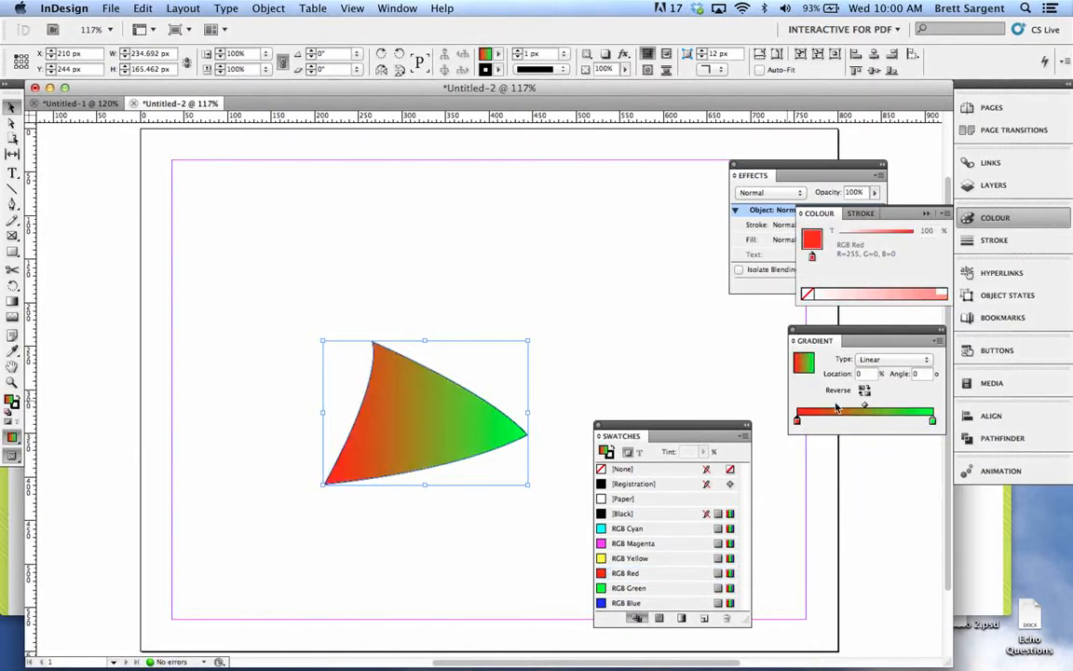
{"action": "left_click_drag", "start_coordinate": [865, 405], "coordinate": [835, 407]}
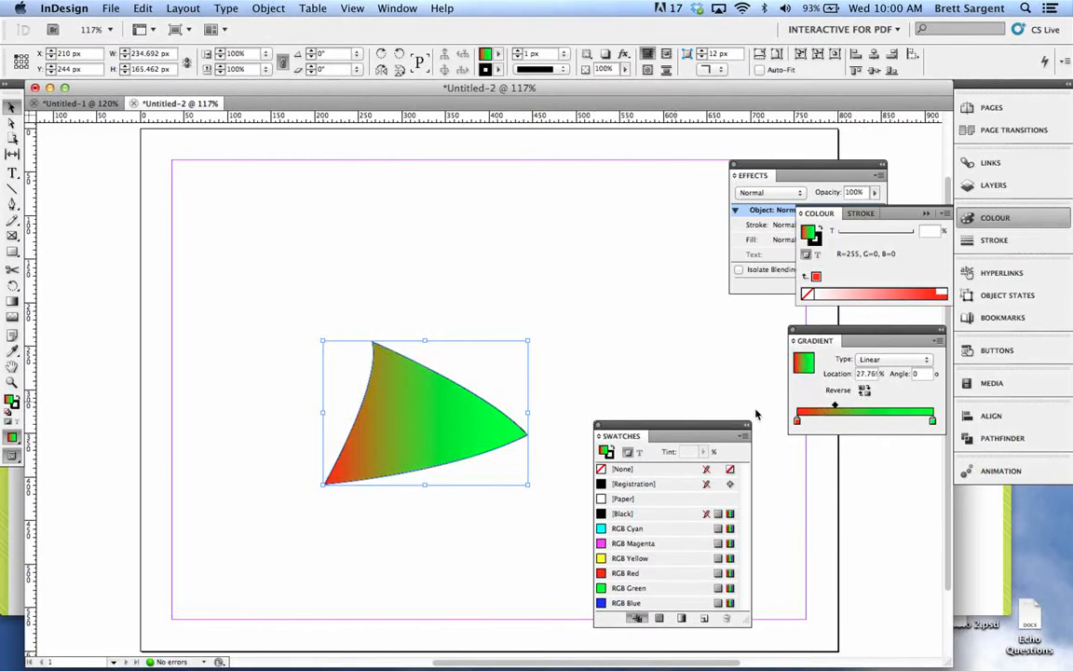
{"action": "left_click", "coordinate": [11, 286]}
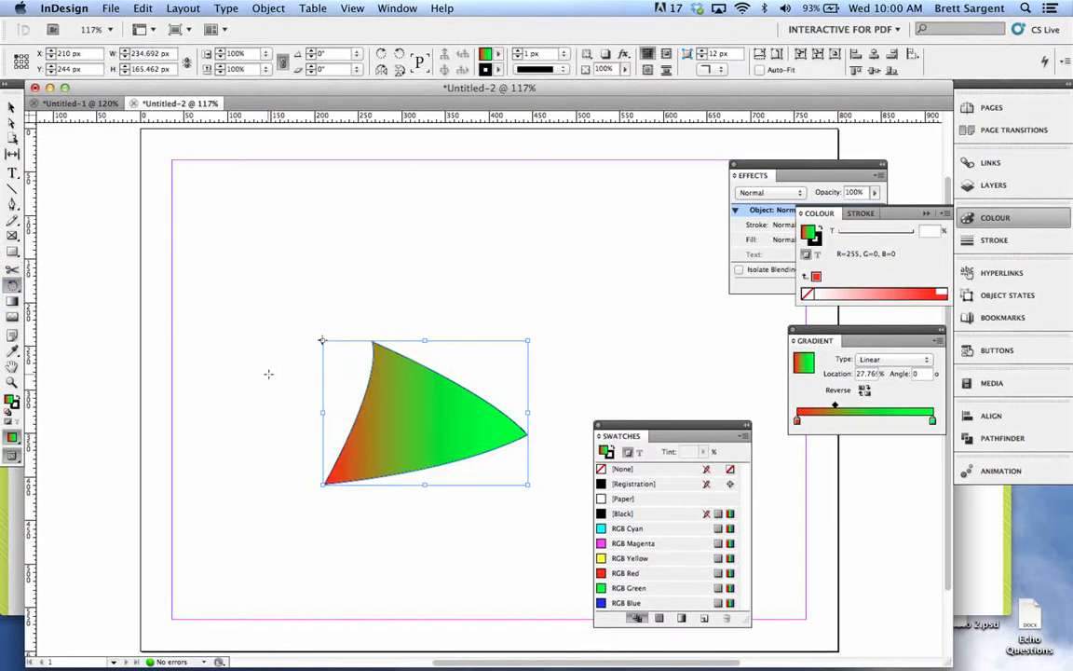
{"action": "left_click", "coordinate": [12, 105]}
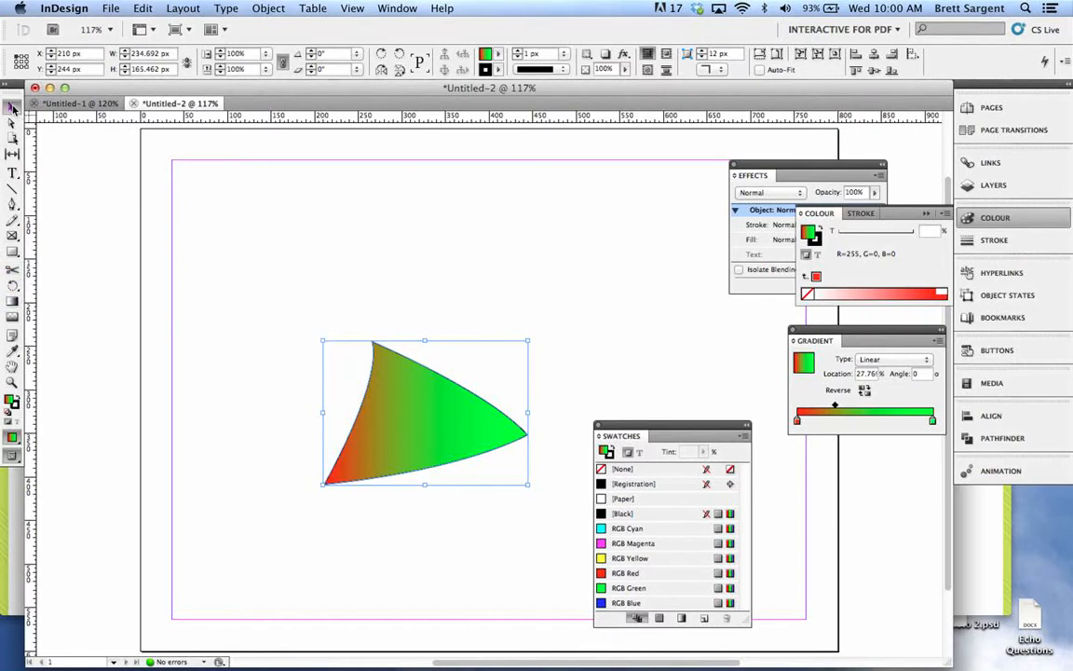
- Collapse the Swatches, Colour and Gradient panels, docking Swatches and Gradient beneath Animation
{"action": "left_click", "coordinate": [744, 426]}
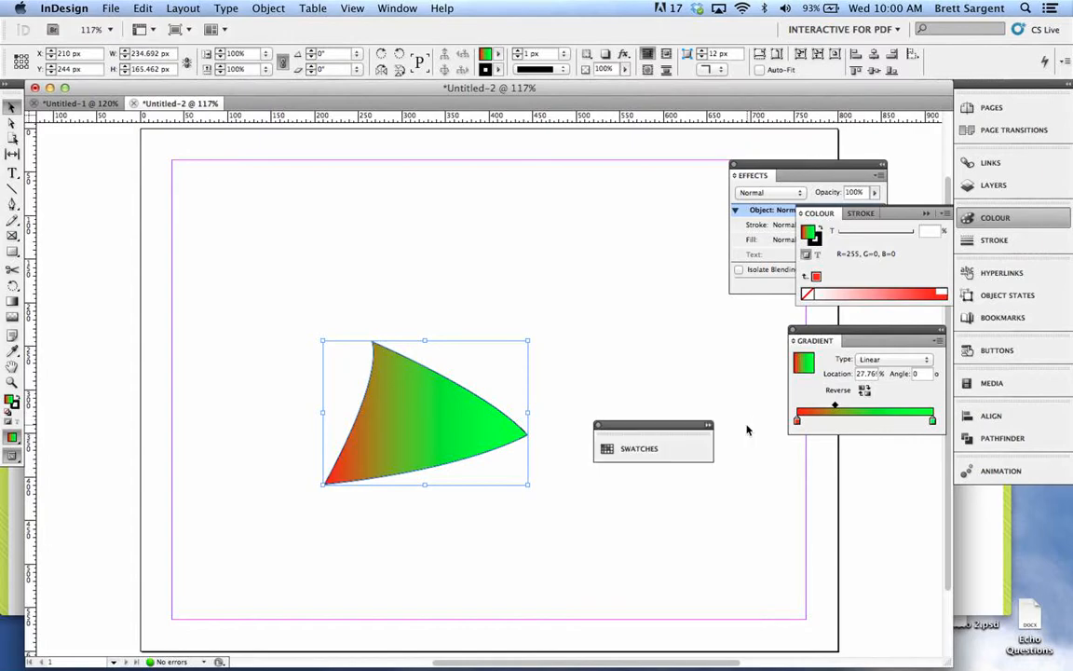
{"action": "left_click_drag", "start_coordinate": [647, 428], "coordinate": [1003, 503]}
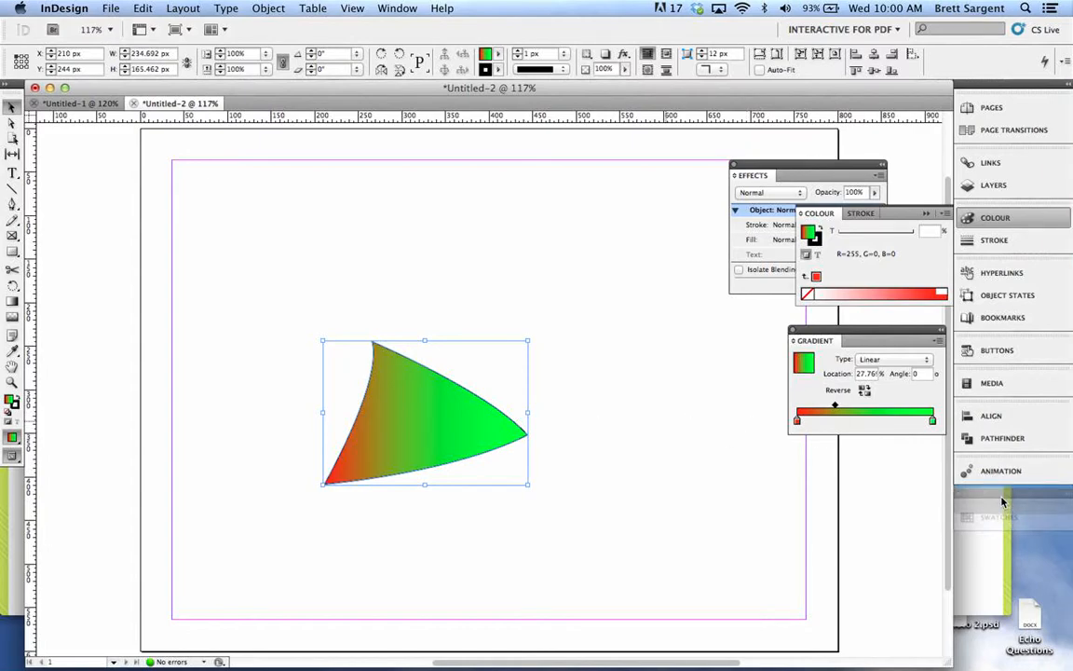
{"action": "left_click", "coordinate": [926, 213]}
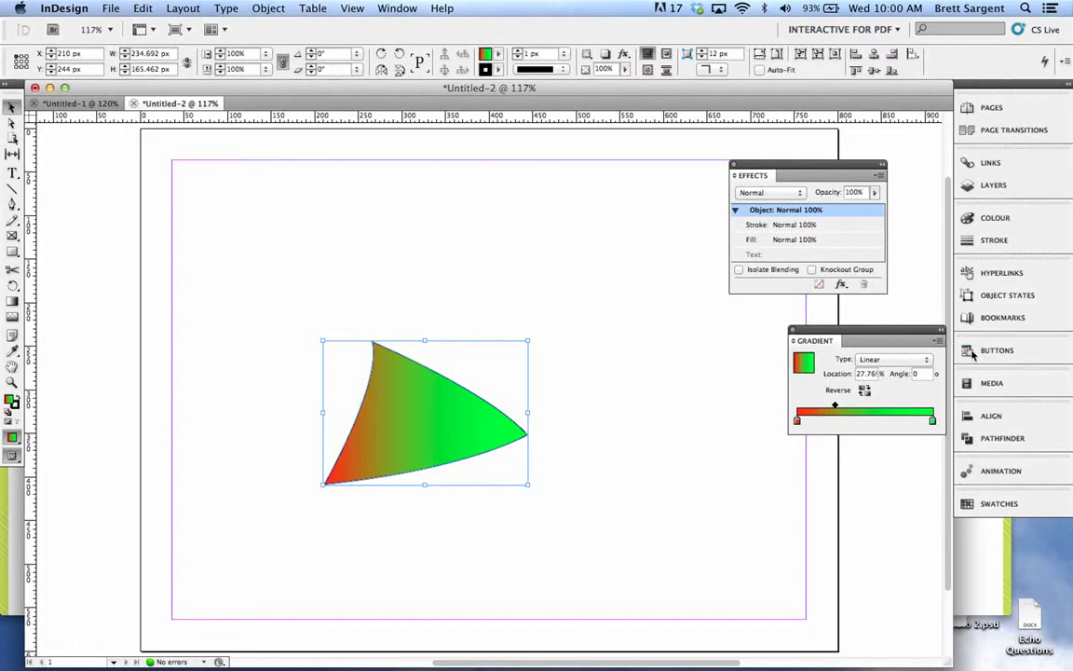
{"action": "left_click", "coordinate": [943, 334]}
{"action": "left_click_drag", "start_coordinate": [861, 332], "coordinate": [1011, 533]}
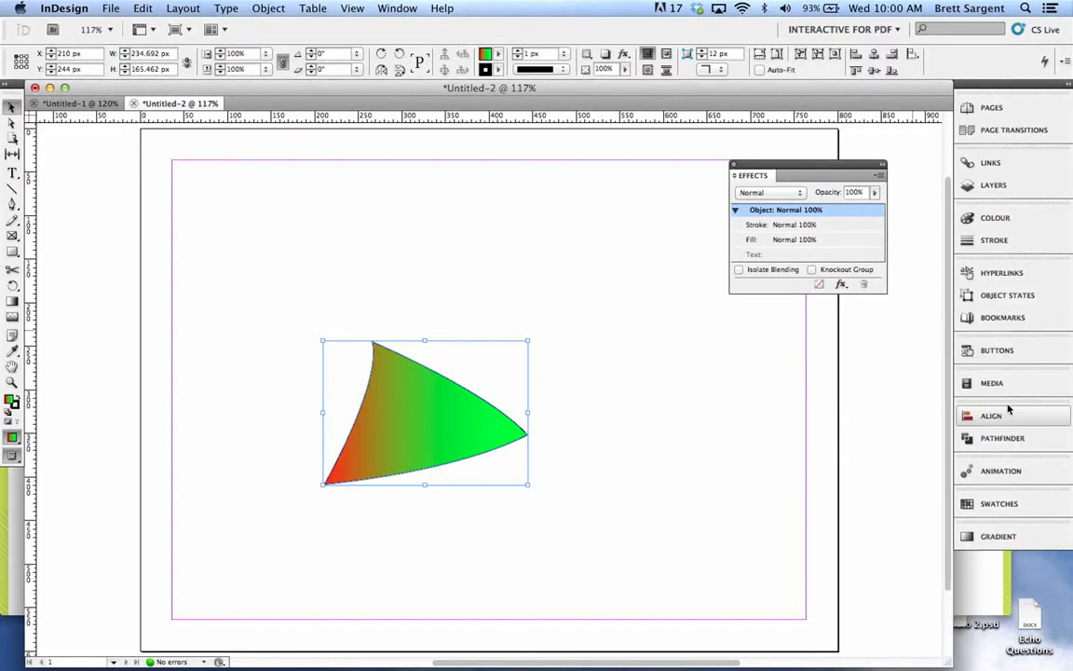
- Convert the gradient-filled triangle into a button and give it a Go To Next Page action for the On Release event
{"action": "left_click", "coordinate": [996, 350]}
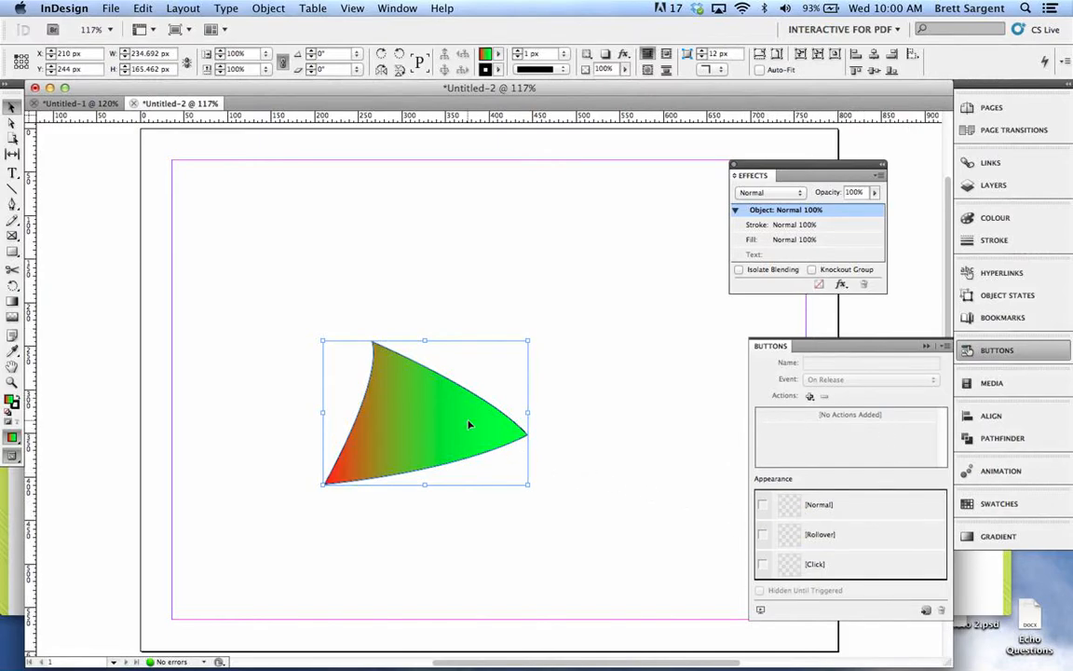
{"action": "left_click", "coordinate": [854, 509]}
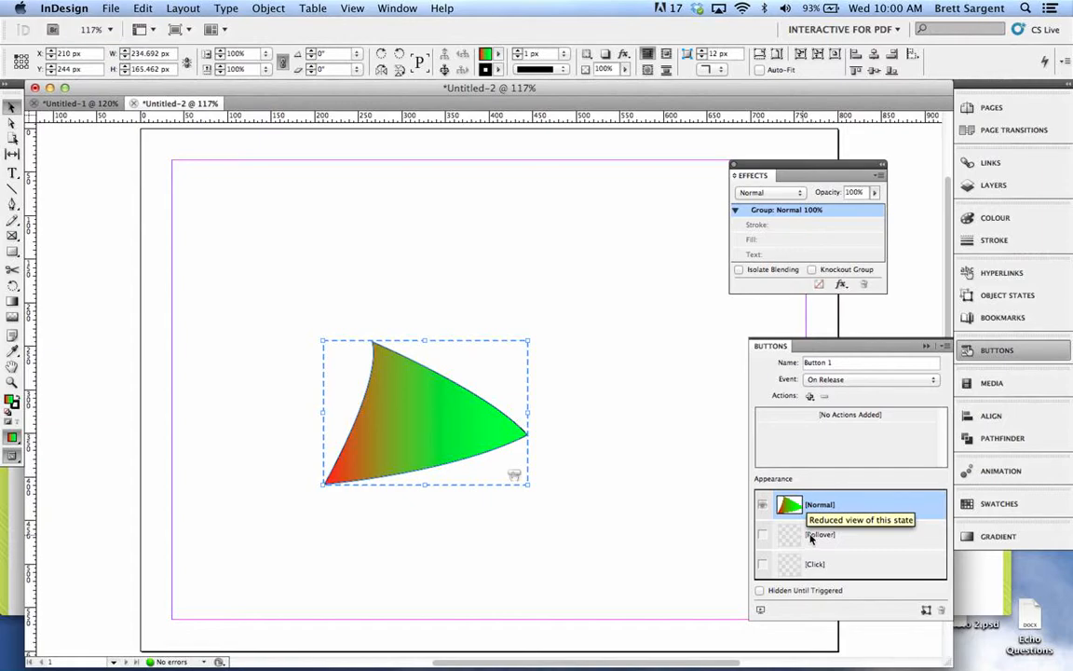
{"action": "left_click", "coordinate": [811, 395]}
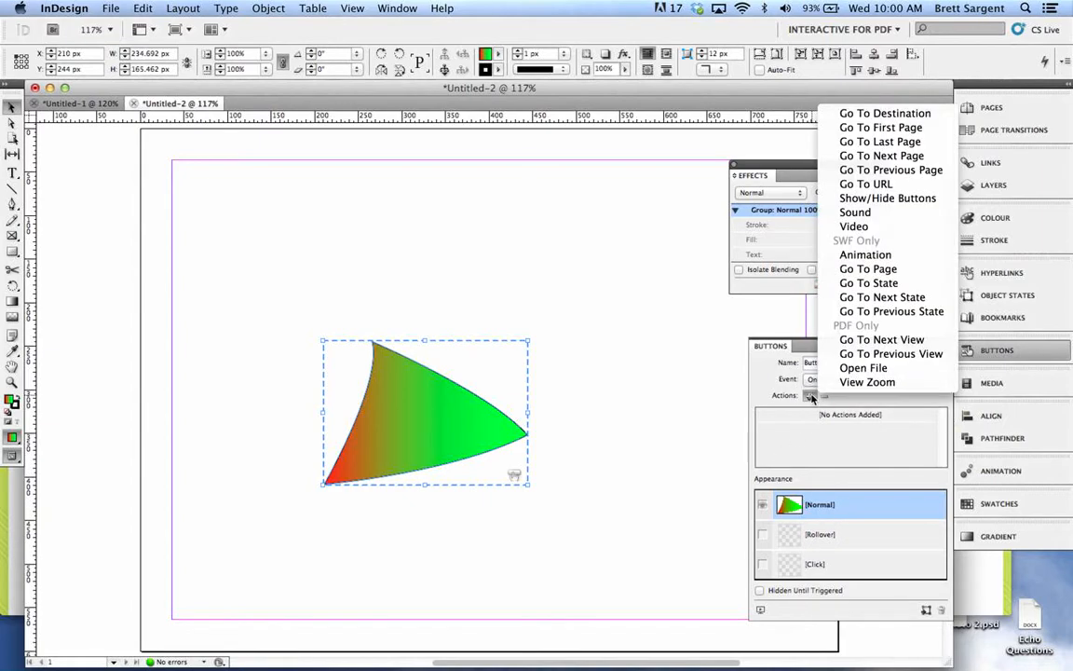
{"action": "left_click", "coordinate": [864, 156]}
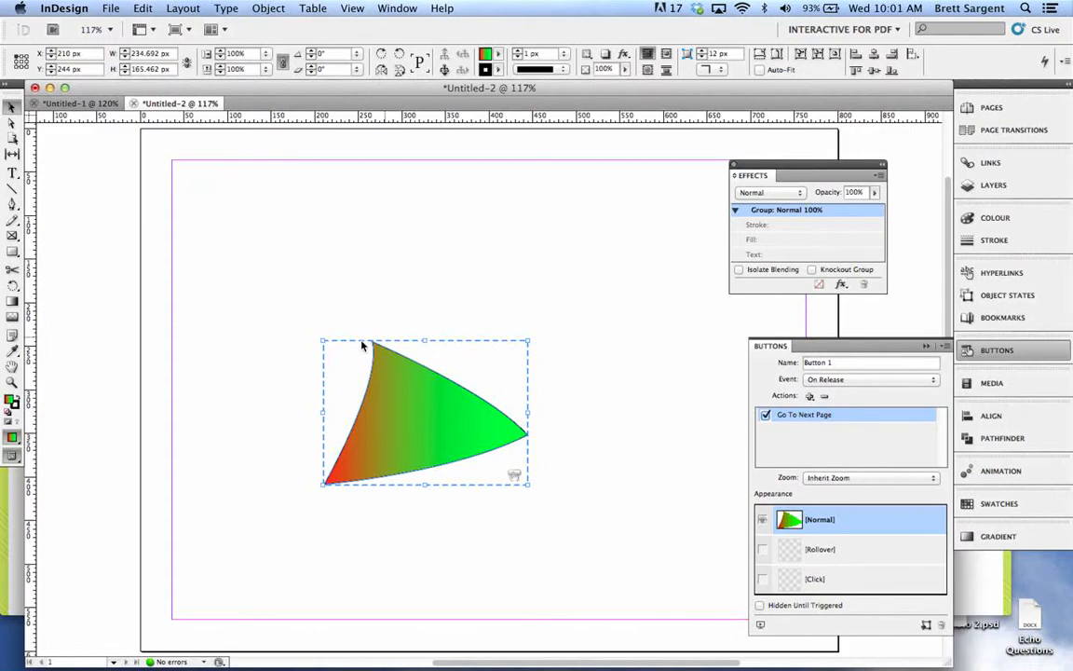
- Activate the button's Rollover state and apply a Bevel and Emboss effect with a size of 11 px to it
{"action": "left_click", "coordinate": [833, 550]}
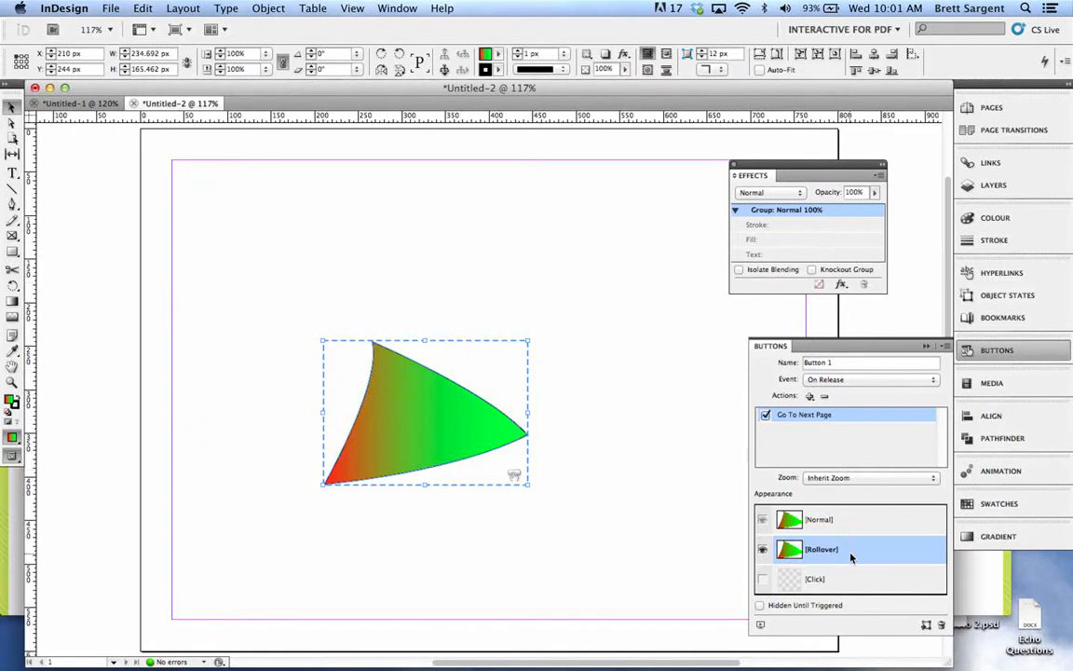
{"action": "double_click", "coordinate": [841, 213]}
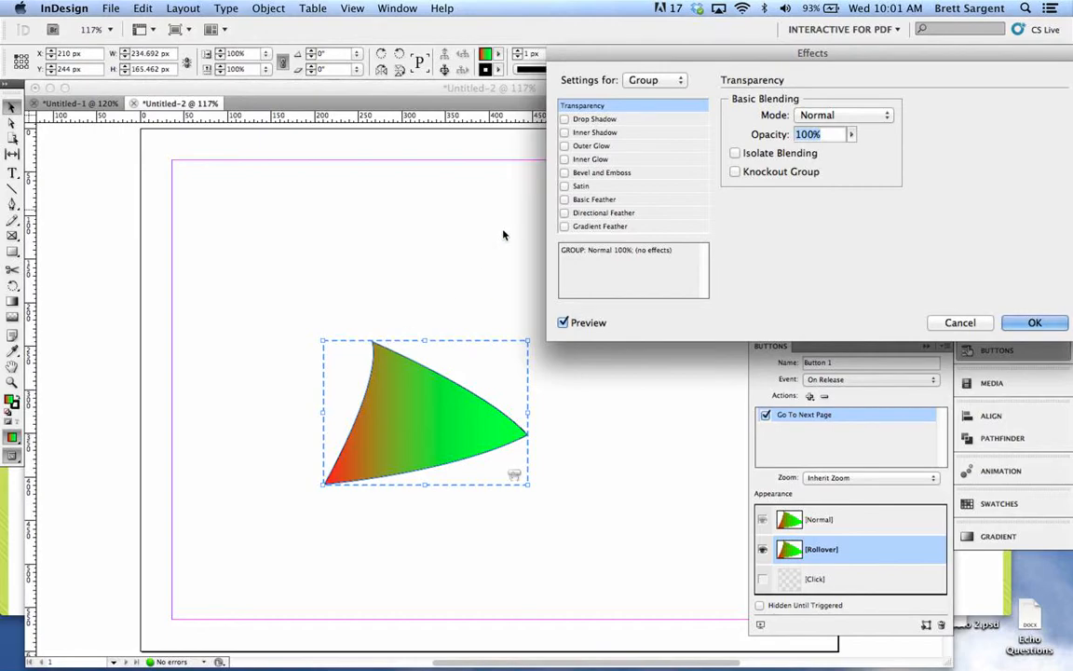
{"action": "left_click", "coordinate": [597, 174]}
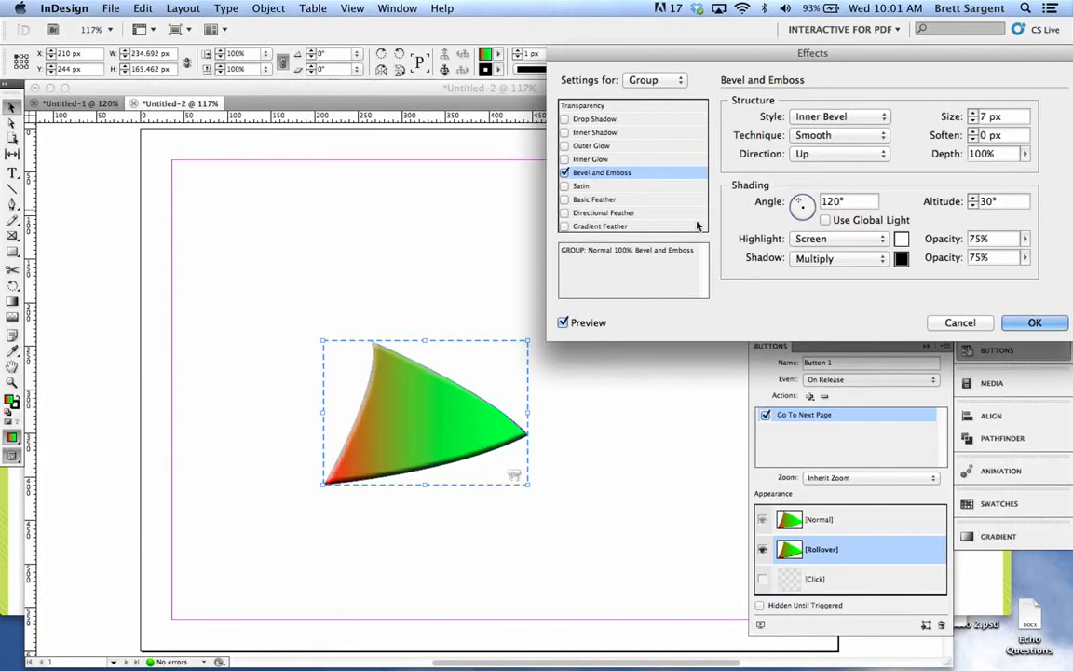
{"action": "left_click", "coordinate": [972, 112]}
{"action": "left_click", "coordinate": [973, 113]}
{"action": "left_click", "coordinate": [972, 112]}
{"action": "left_click", "coordinate": [973, 113]}
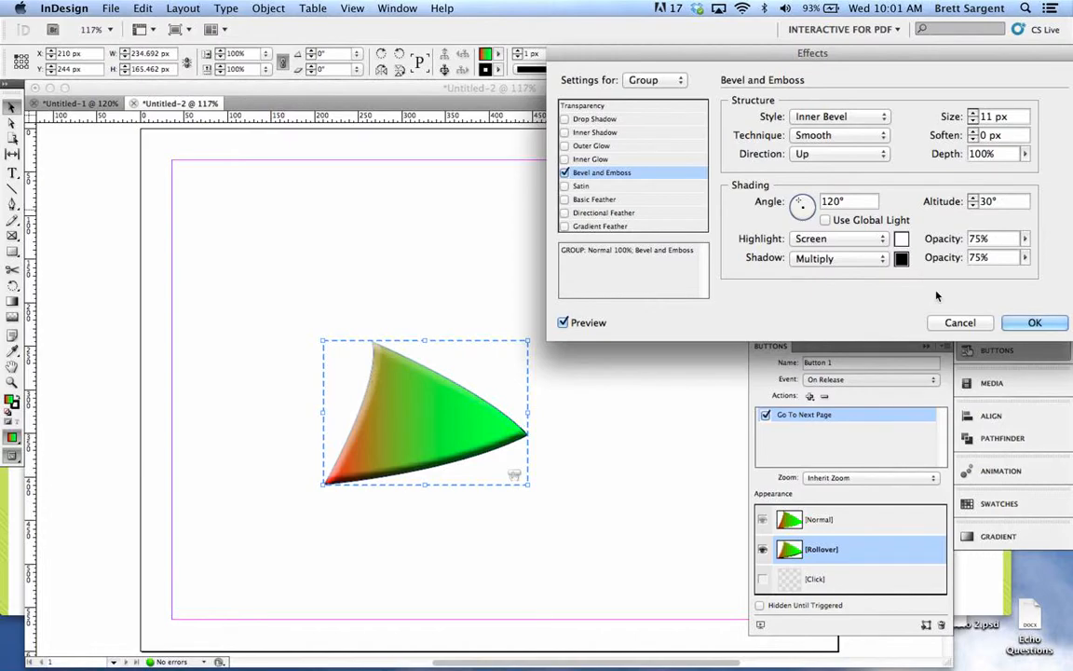
{"action": "left_click", "coordinate": [1031, 322]}
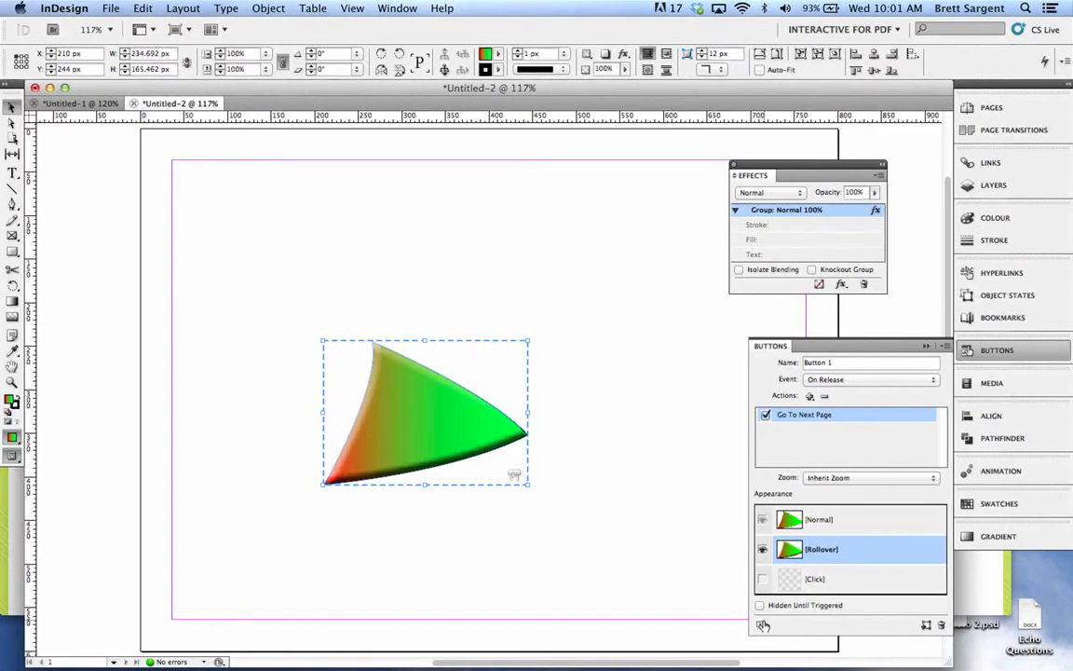
- Preview the page spread to test the button's bevelled rollover appearance, and close the preview
{"action": "key", "text": "super+shift+Return"}
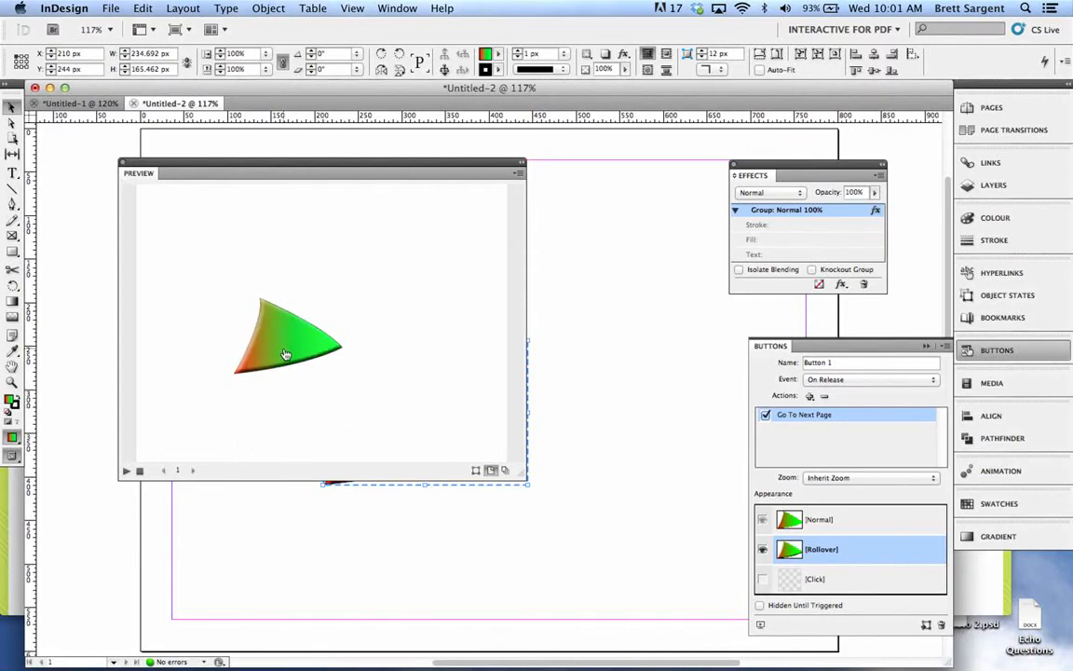
{"action": "left_click", "coordinate": [122, 164]}
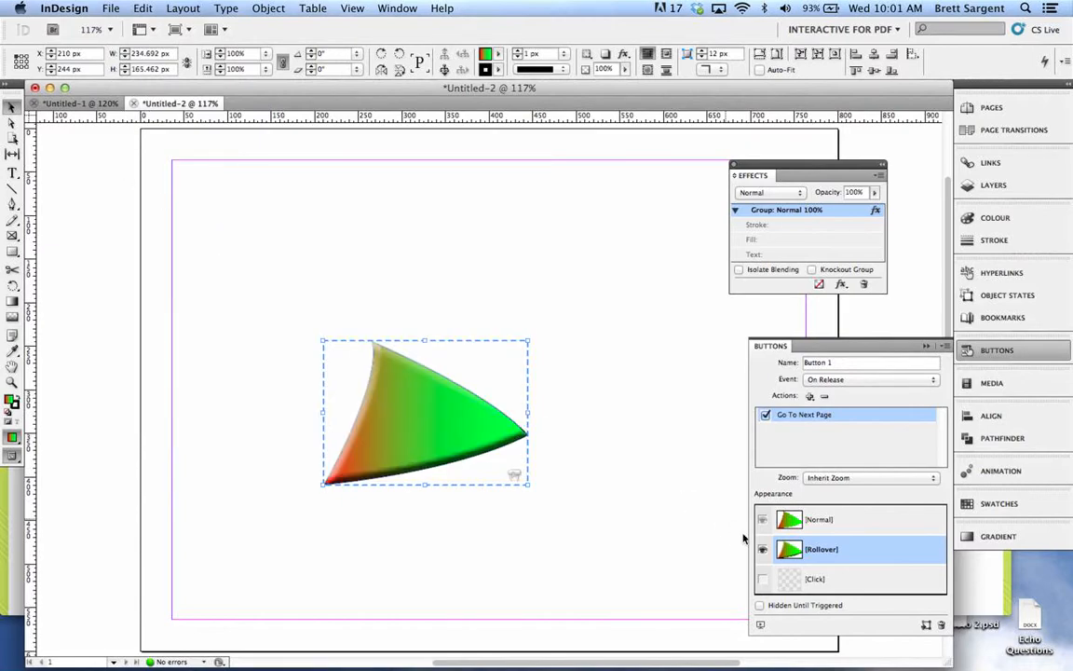
- Activate the button's Click state and apply an Inner Shadow effect to it with the default settings
{"action": "left_click", "coordinate": [845, 582]}
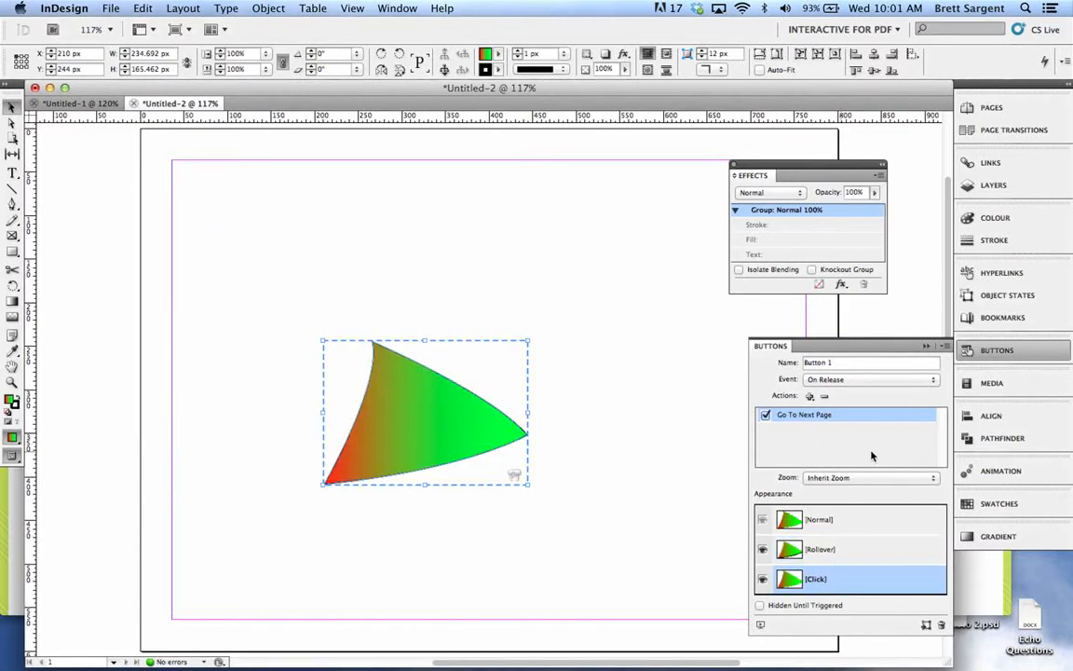
{"action": "double_click", "coordinate": [847, 216]}
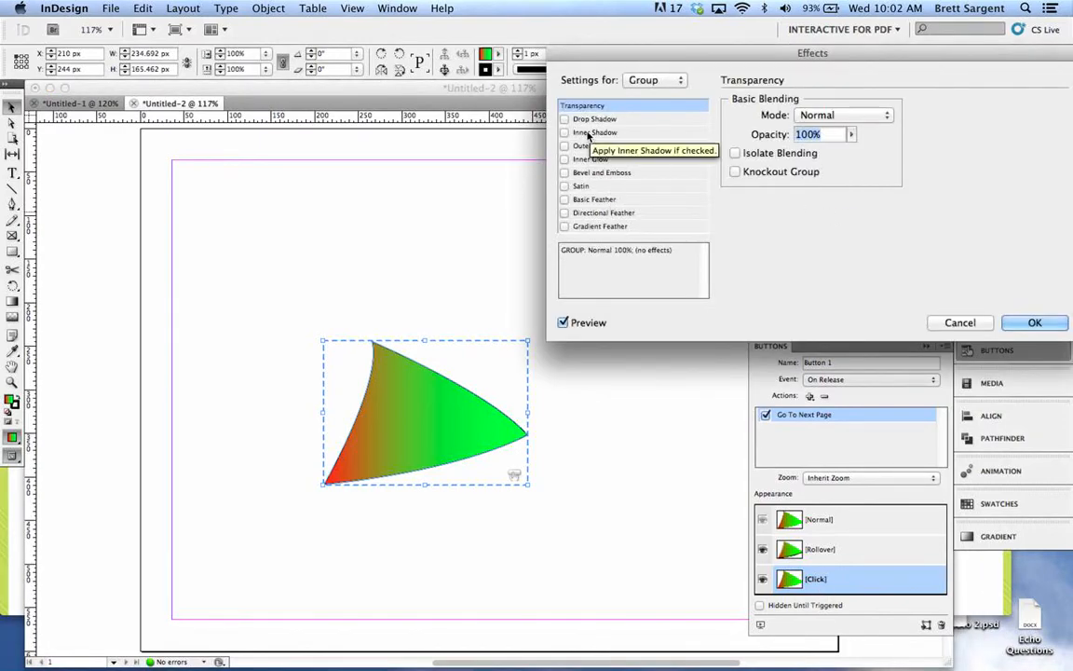
{"action": "left_click", "coordinate": [596, 135]}
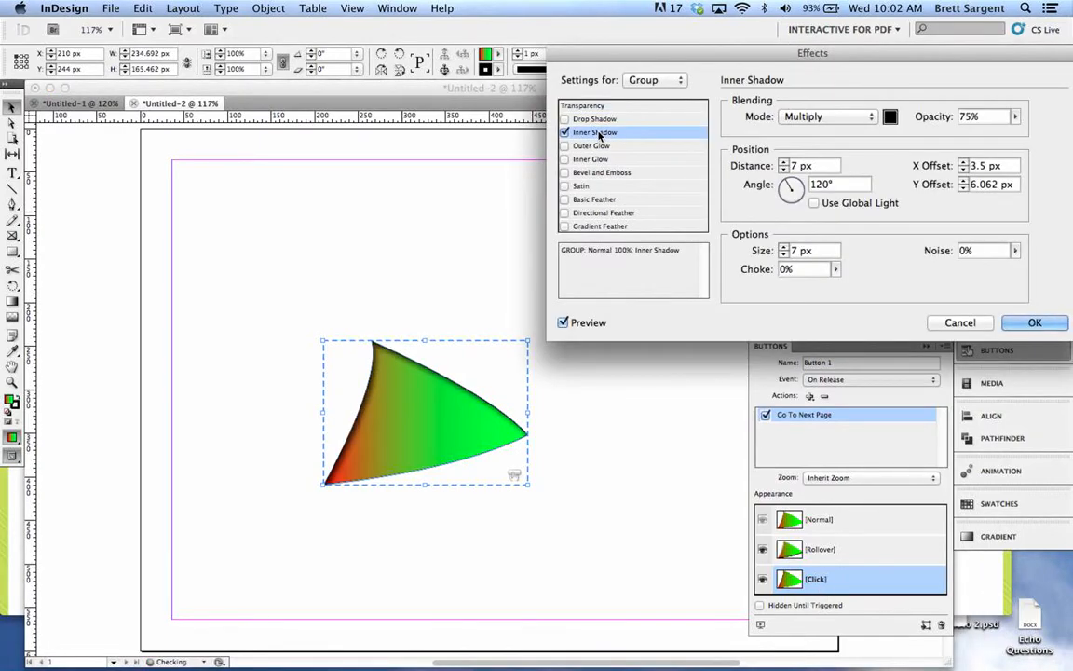
{"action": "left_click", "coordinate": [1032, 323]}
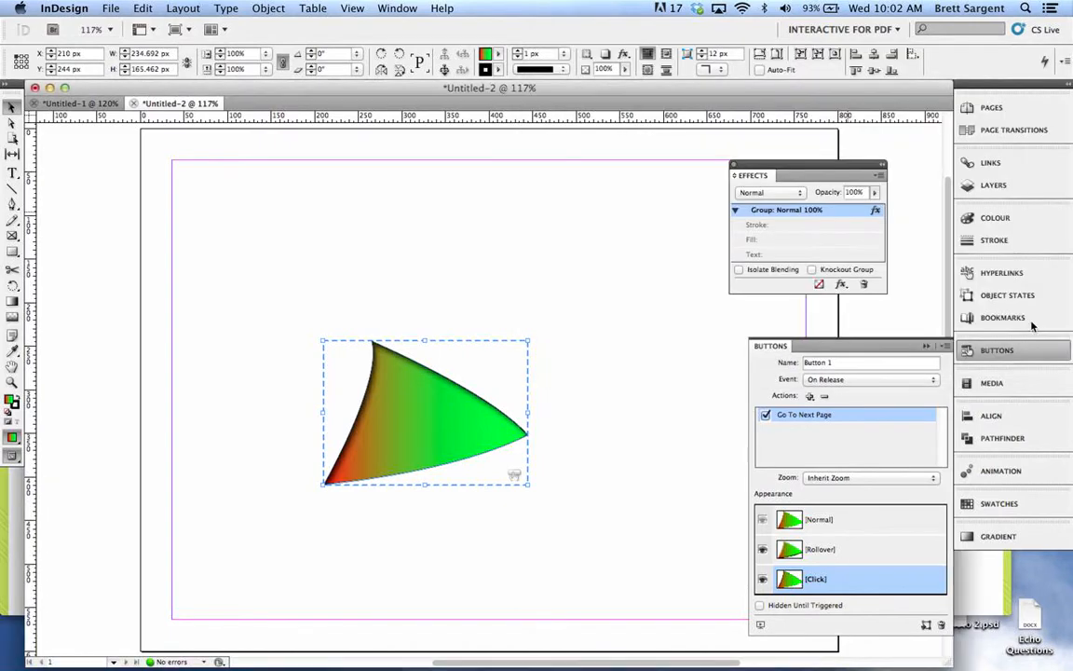
- Preview the page spread again and test the button's Click appearance on the triangle
{"action": "left_click", "coordinate": [760, 625]}
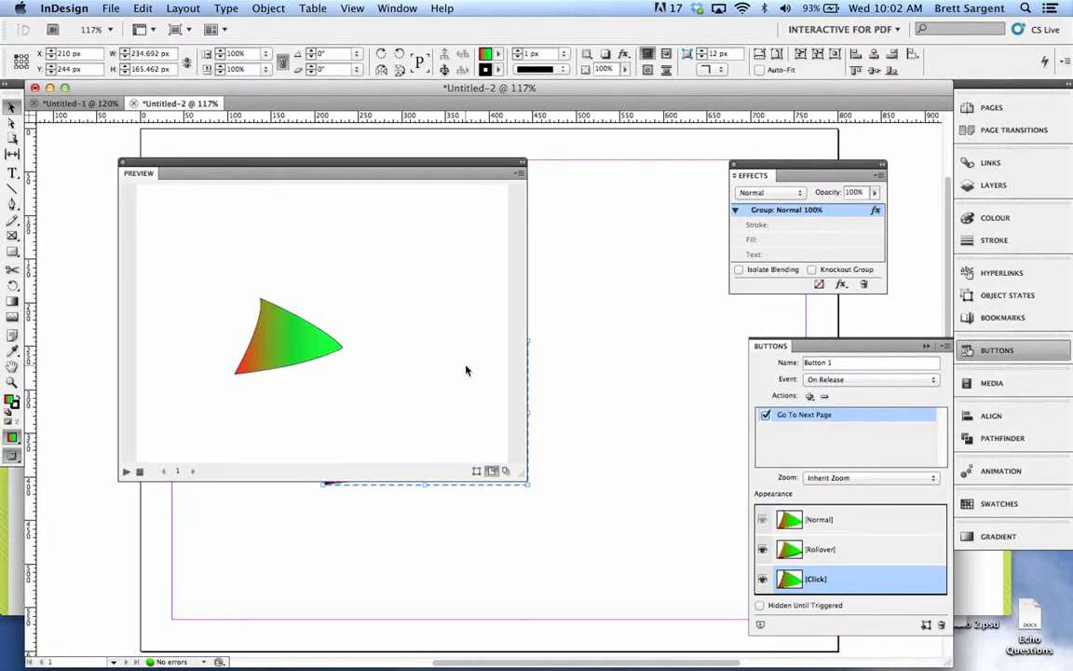
{"action": "left_click", "coordinate": [292, 342]}
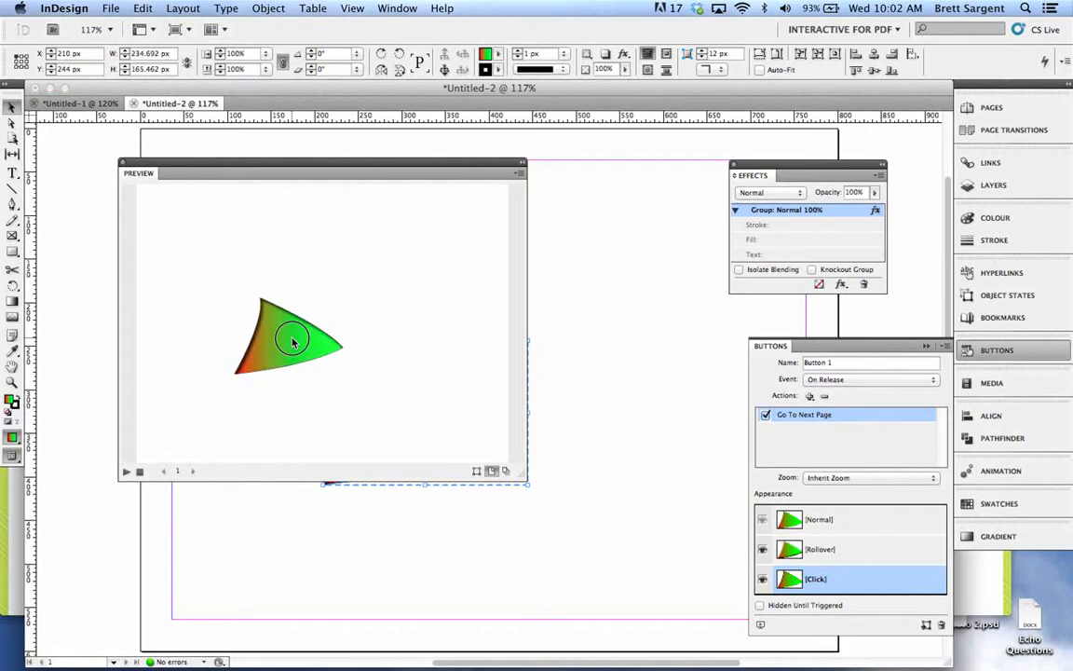